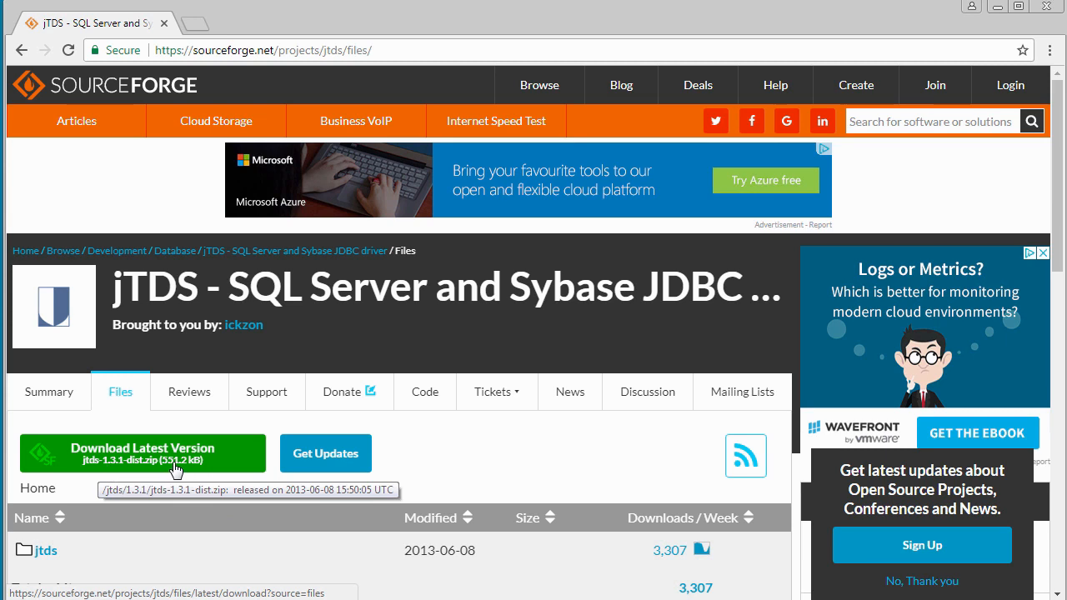
# - Download the latest jTDS driver archive, jtds-1.3.1-dist.zip, and show it in its download folder
pyautogui.click(175, 464)
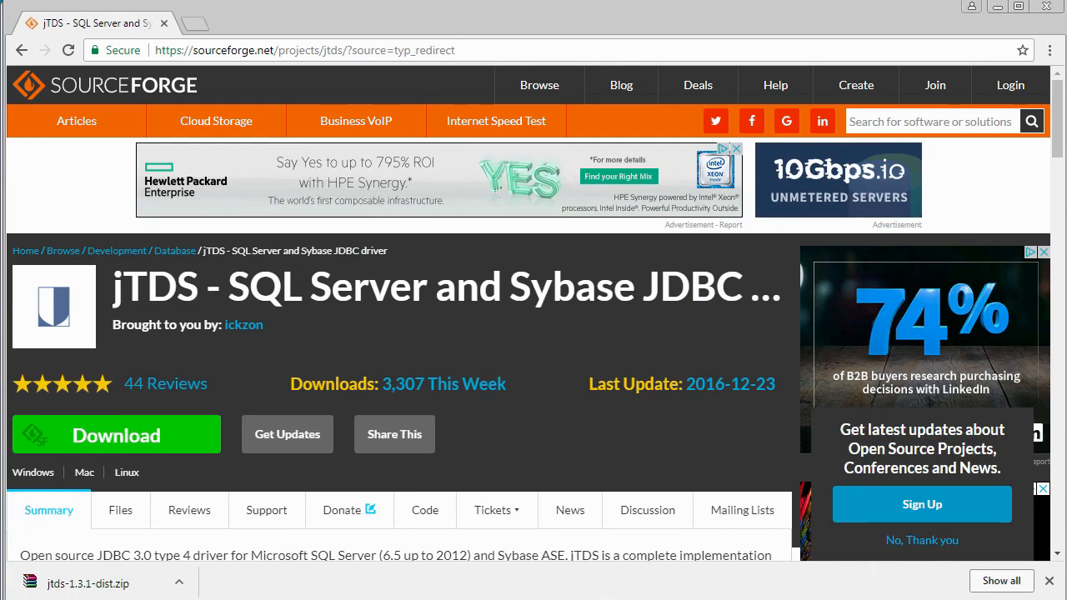
pyautogui.click(180, 585)
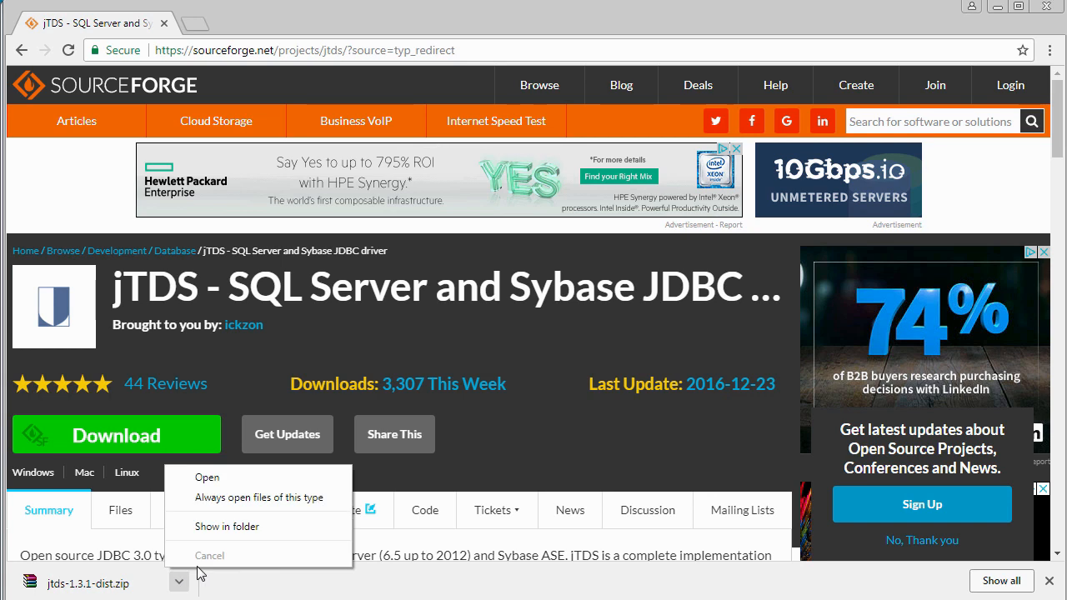
pyautogui.click(246, 528)
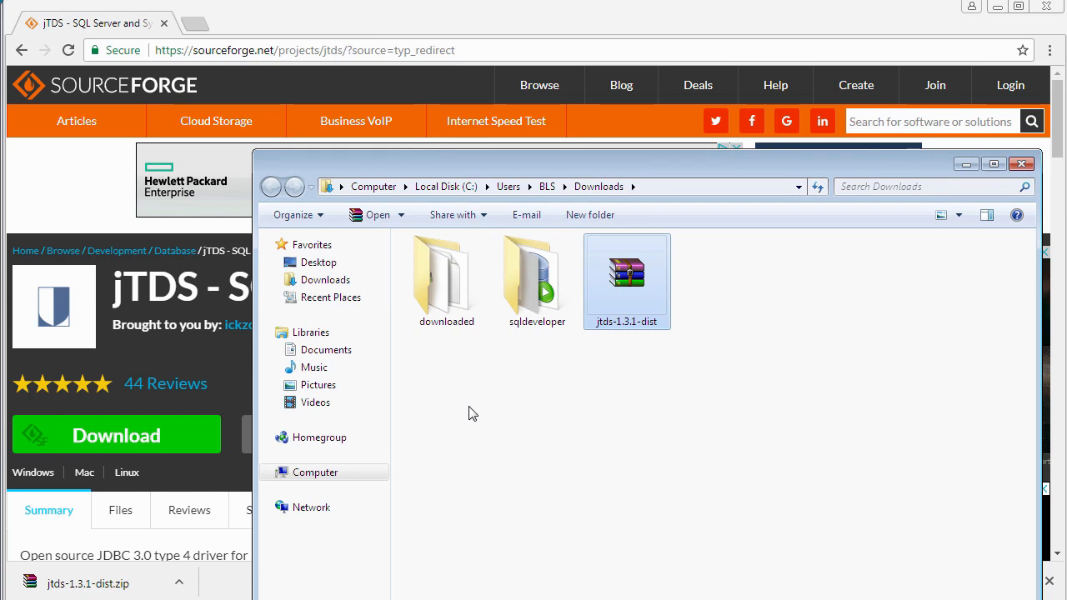
# - Create a new folder named jdbc inside the Downloads folder
pyautogui.rightClick(472, 413)
pyautogui.moveTo(529, 370)
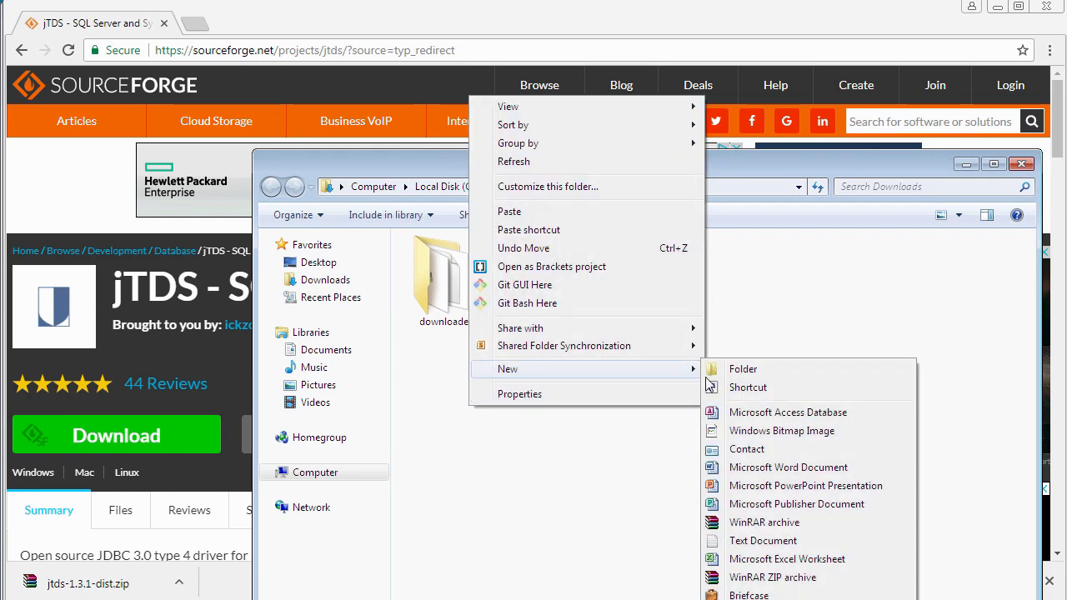
pyautogui.click(750, 373)
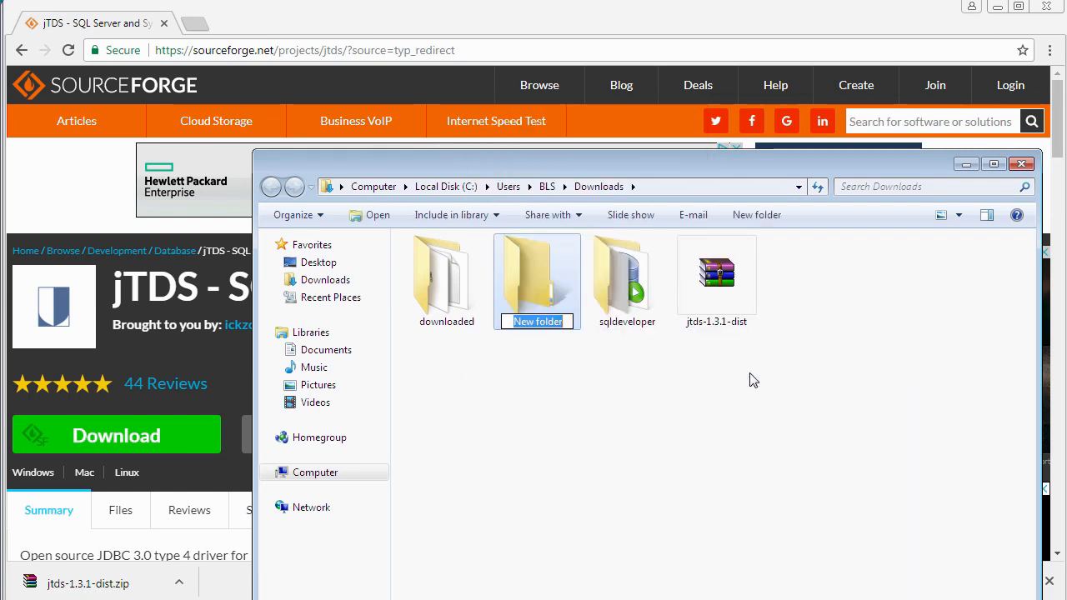
pyautogui.write('jdbc')
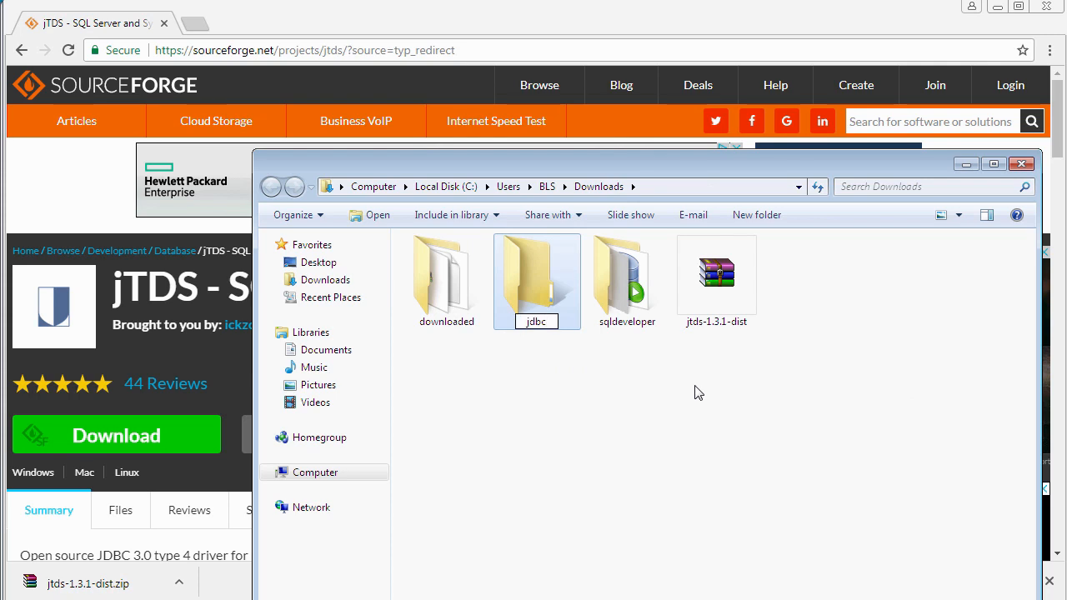
pyautogui.click(656, 405)
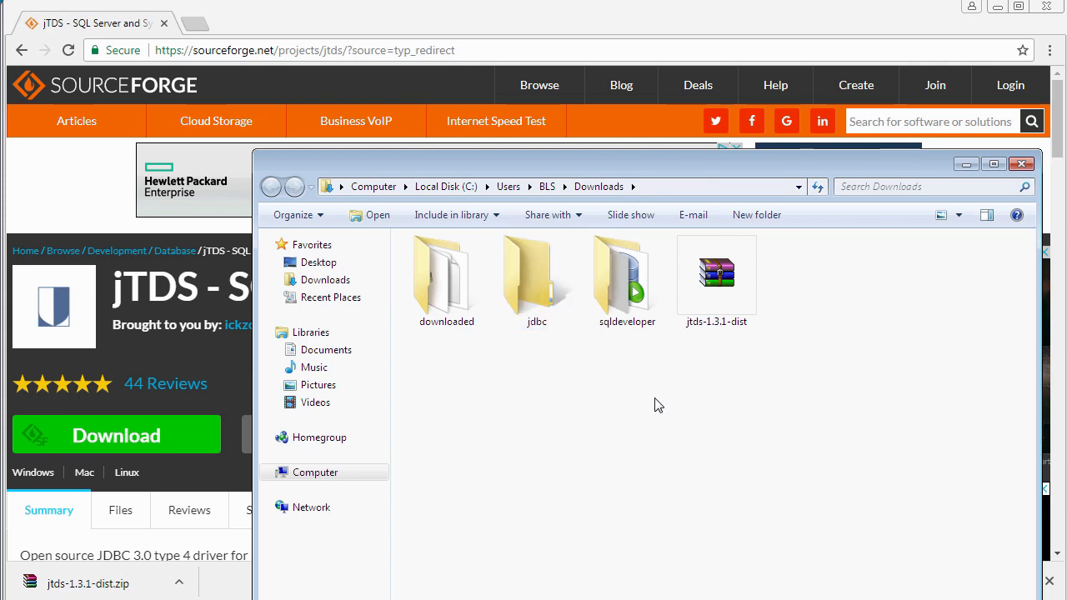
# - Move the jtds-1.3.1-dist archive into the jdbc folder and open that folder
pyautogui.click(722, 289)
pyautogui.moveTo(721, 288); pyautogui.dragTo(534, 325)
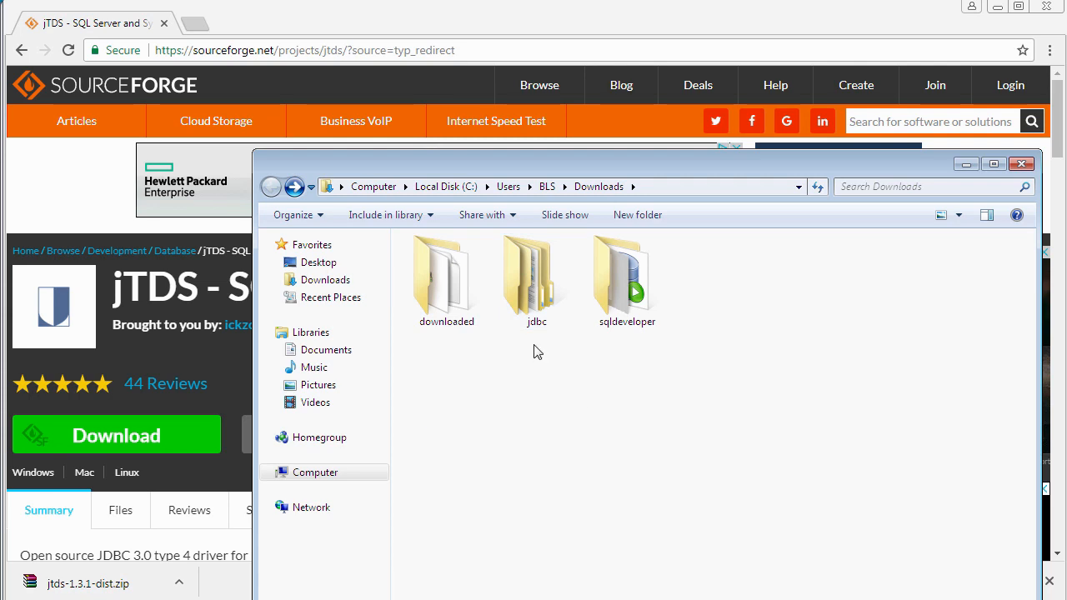
pyautogui.click(537, 320)
pyautogui.doubleClick(537, 321)
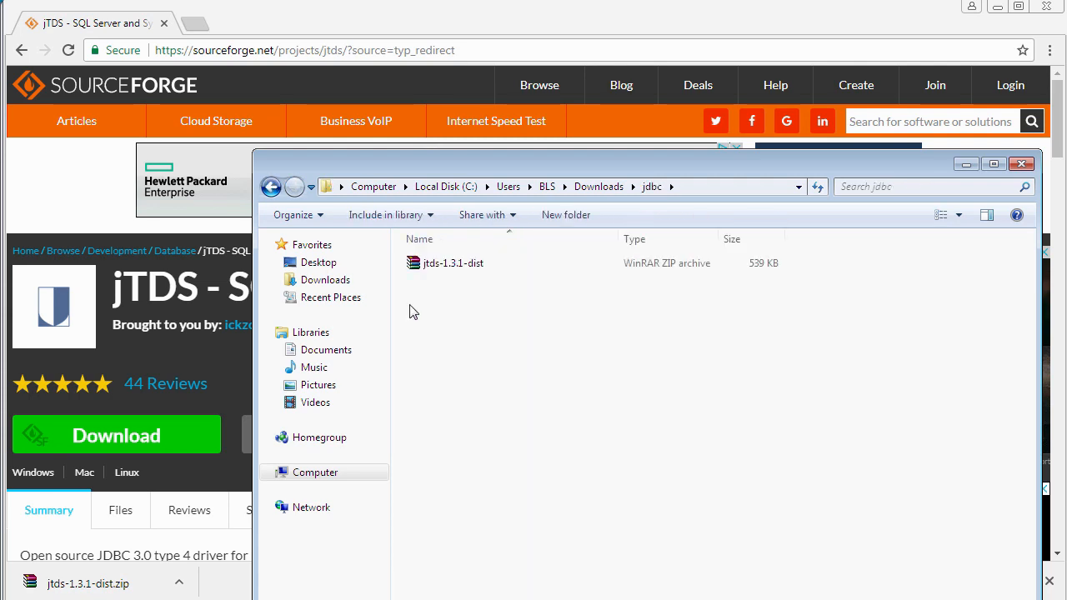
# - Extract the jtds-1.3.1-dist archive directly into the jdbc folder and close the folder window
pyautogui.rightClick(452, 269)
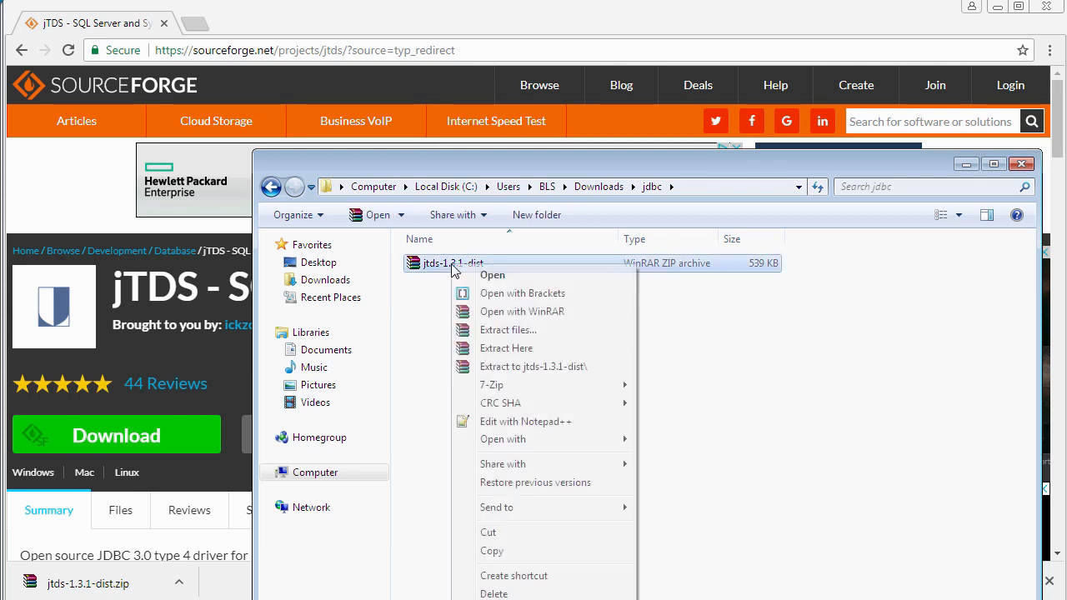
pyautogui.click(514, 353)
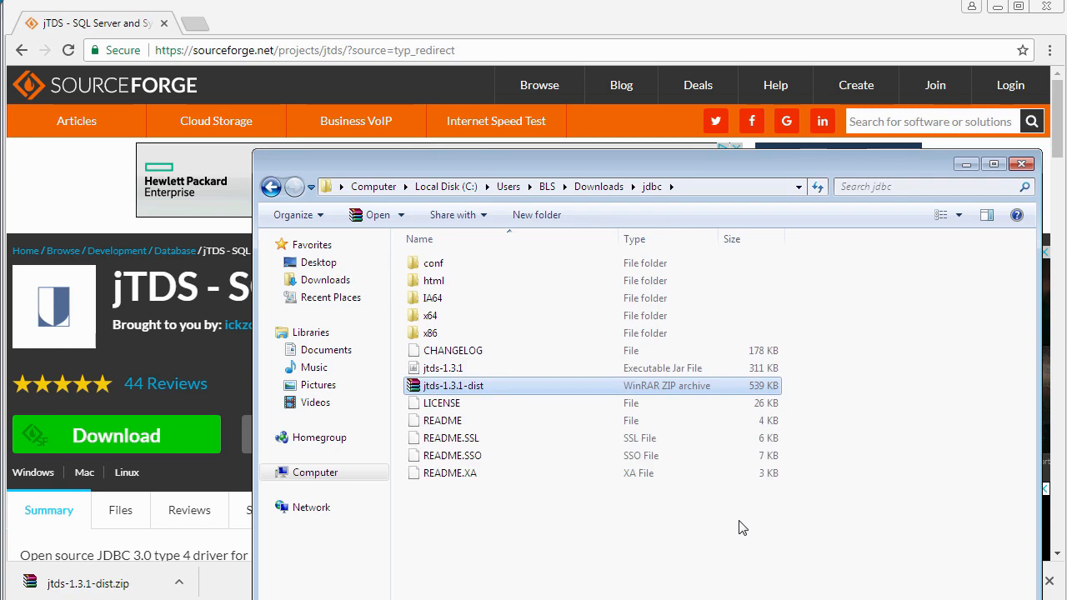
pyautogui.click(1023, 164)
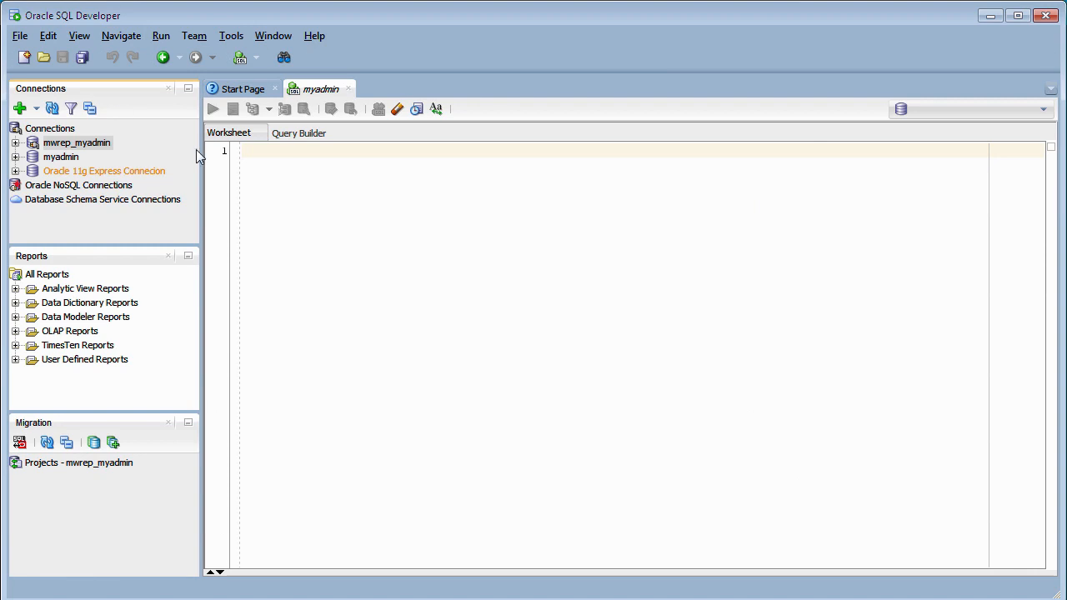
# - In Oracle SQL Developer, check which database types the new connection dialog offers and close it without creating a connection
pyautogui.click(20, 110)
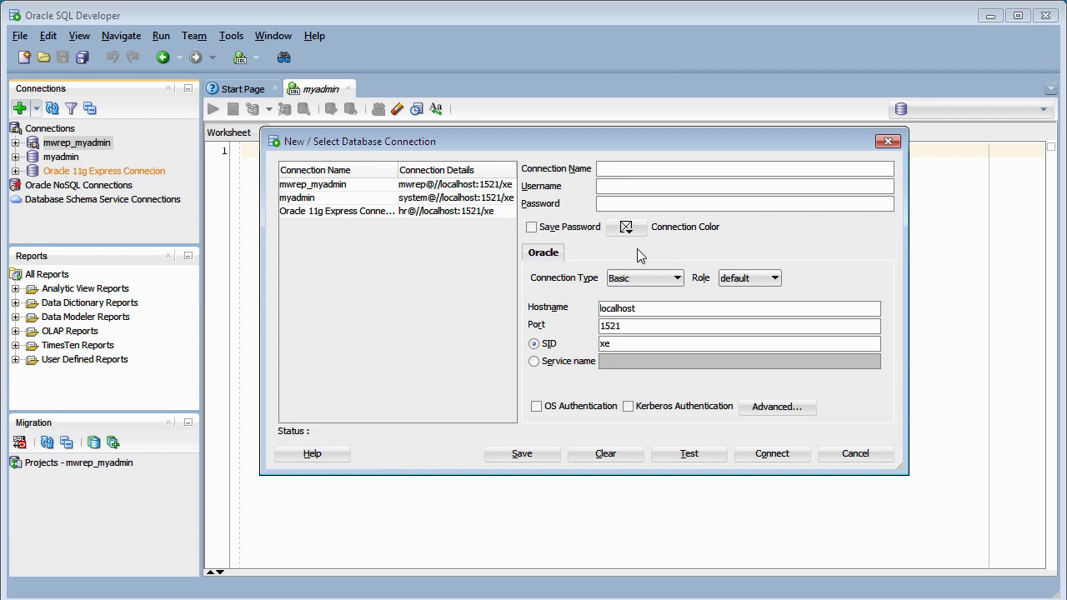
pyautogui.click(887, 142)
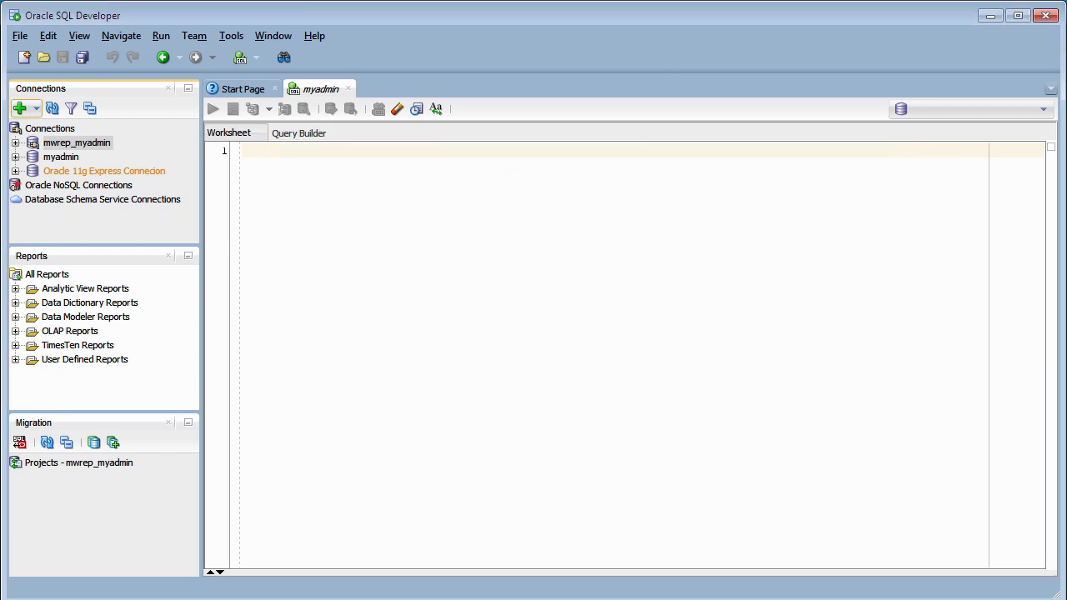
# - Open the Third Party JDBC Drivers page under the Database preferences
pyautogui.click(79, 37)
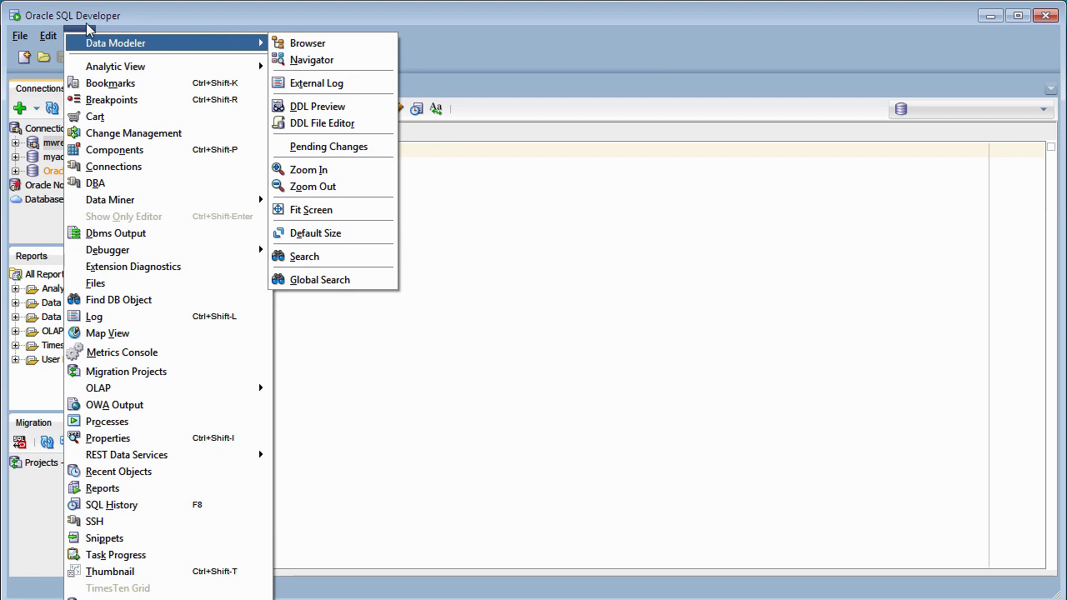
pyautogui.click(395, 236)
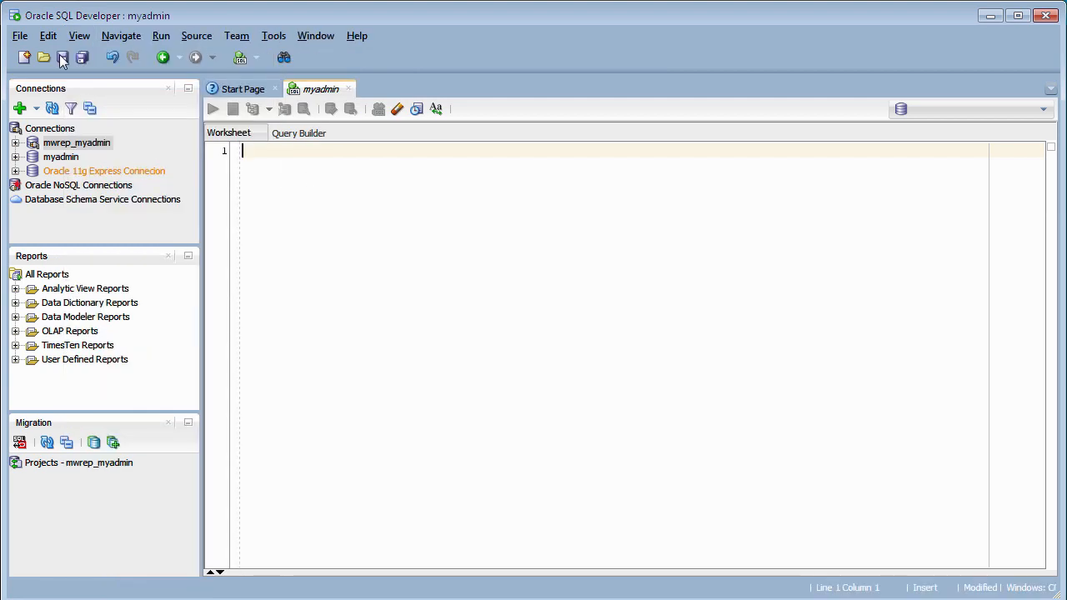
pyautogui.click(275, 38)
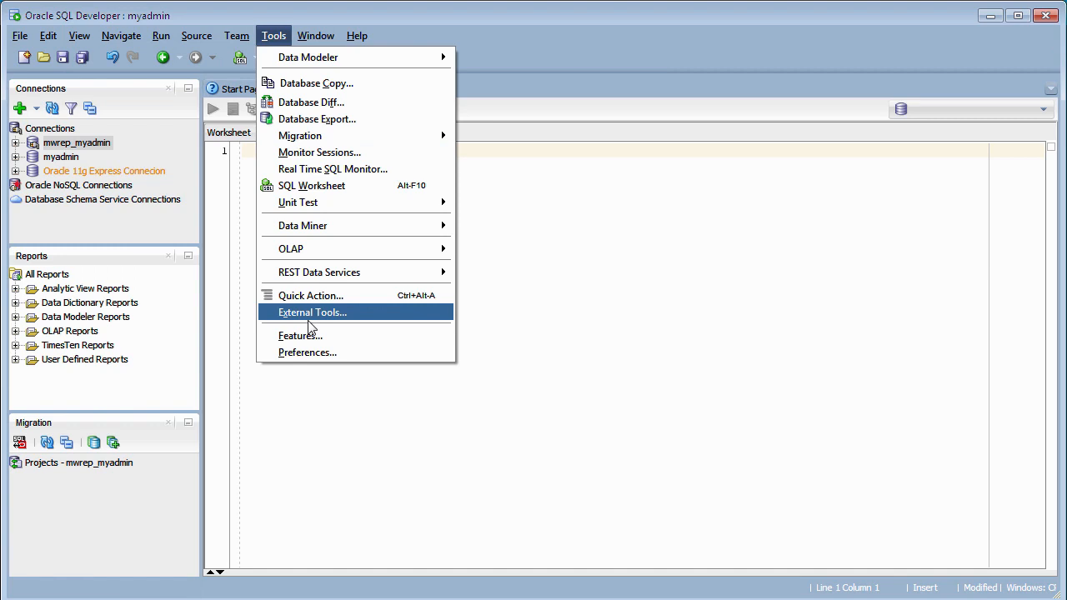
pyautogui.click(302, 355)
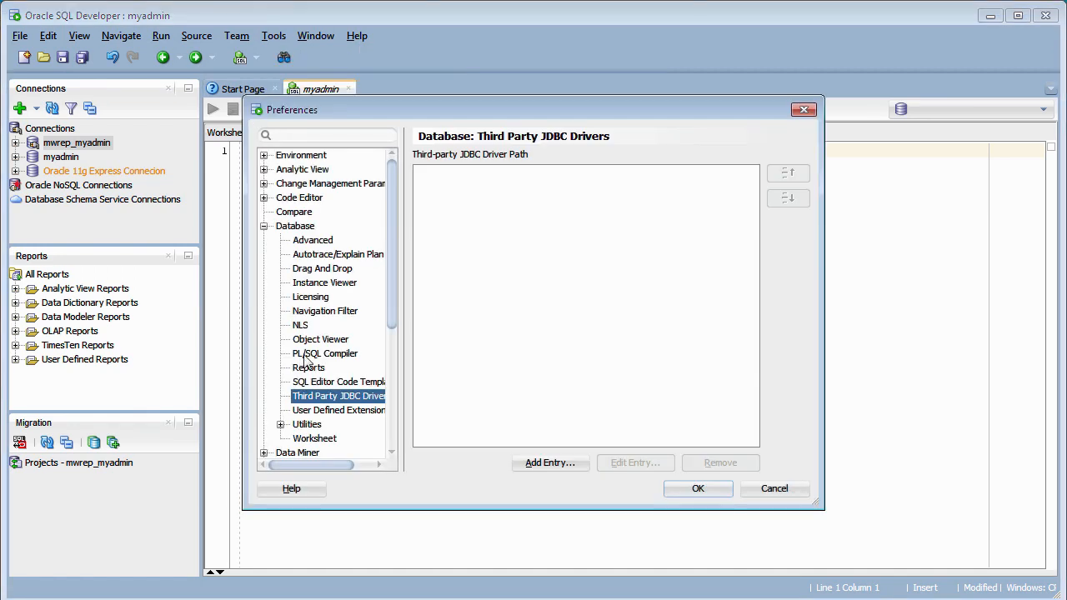
pyautogui.click(263, 226)
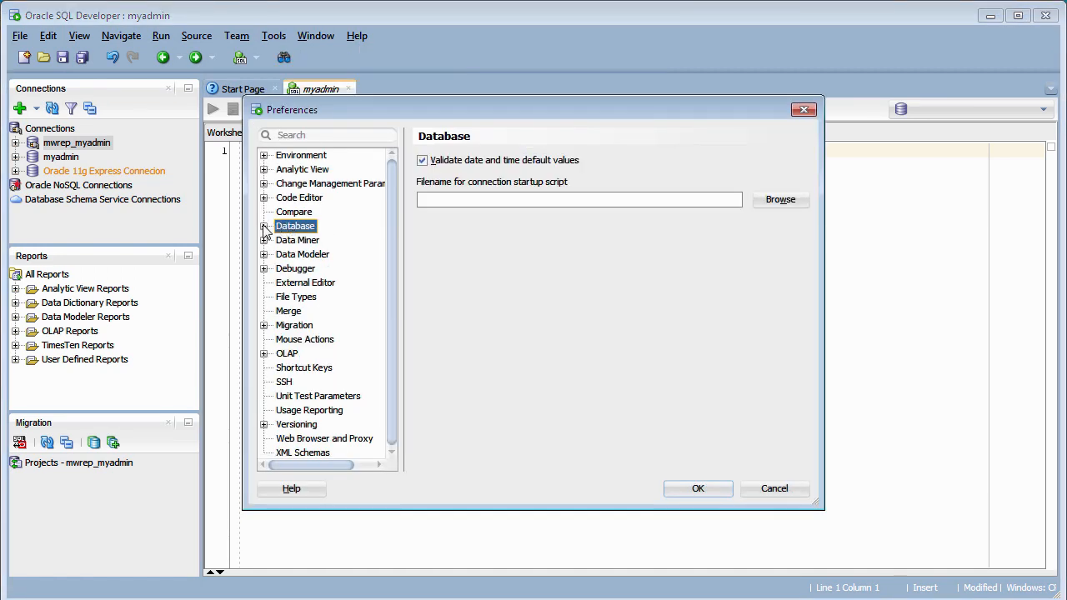
pyautogui.click(263, 226)
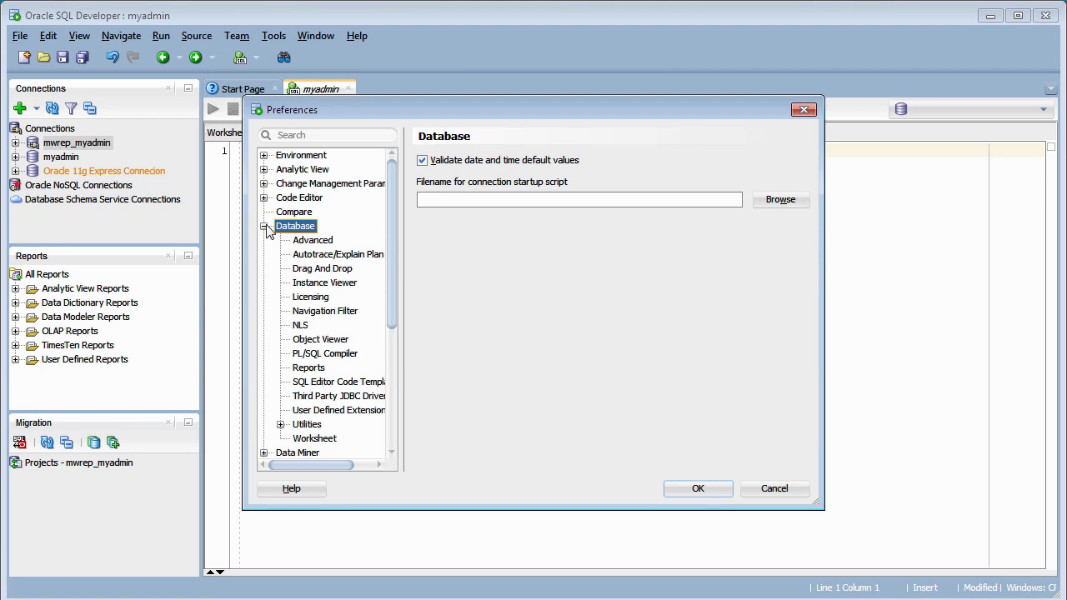
pyautogui.click(329, 400)
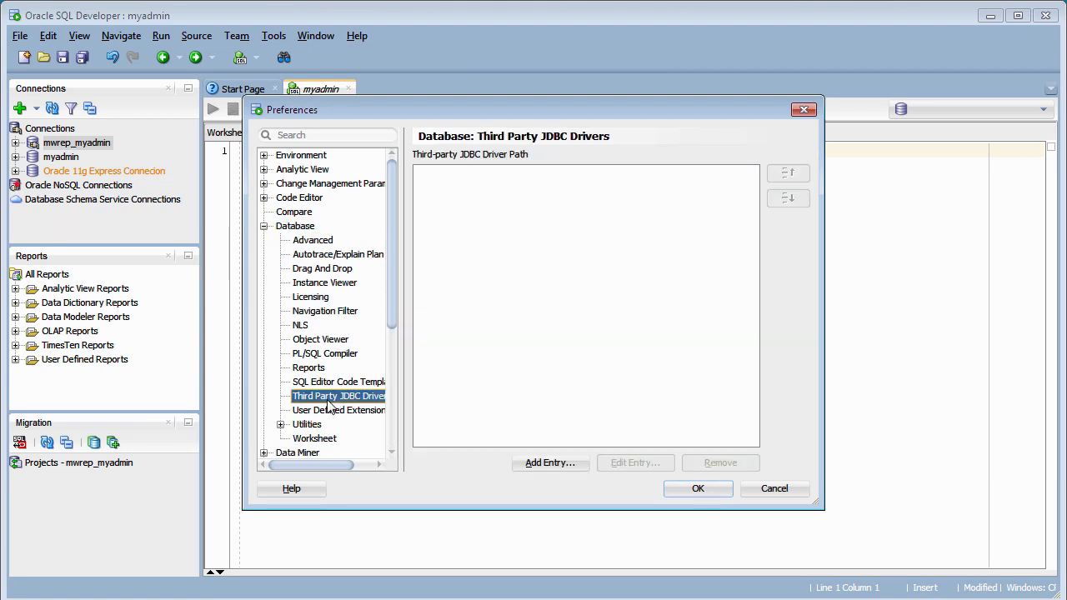
# - Add jtds-1.3.1.jar from the Downloads\jdbc folder as a third-party JDBC driver entry and save the preferences
pyautogui.click(548, 467)
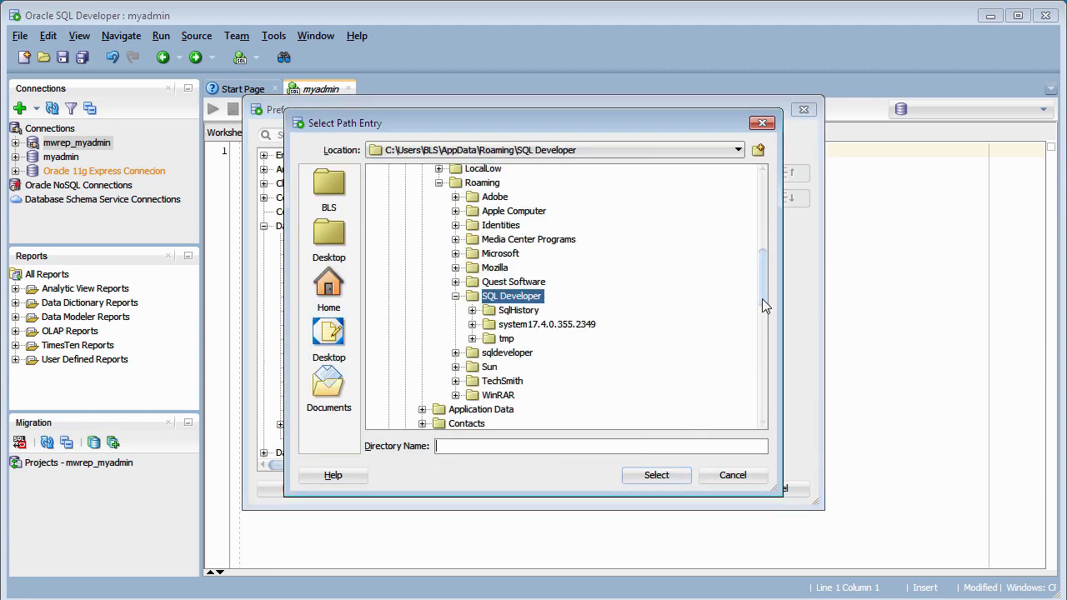
pyautogui.moveTo(762, 298); pyautogui.dragTo(762, 271)
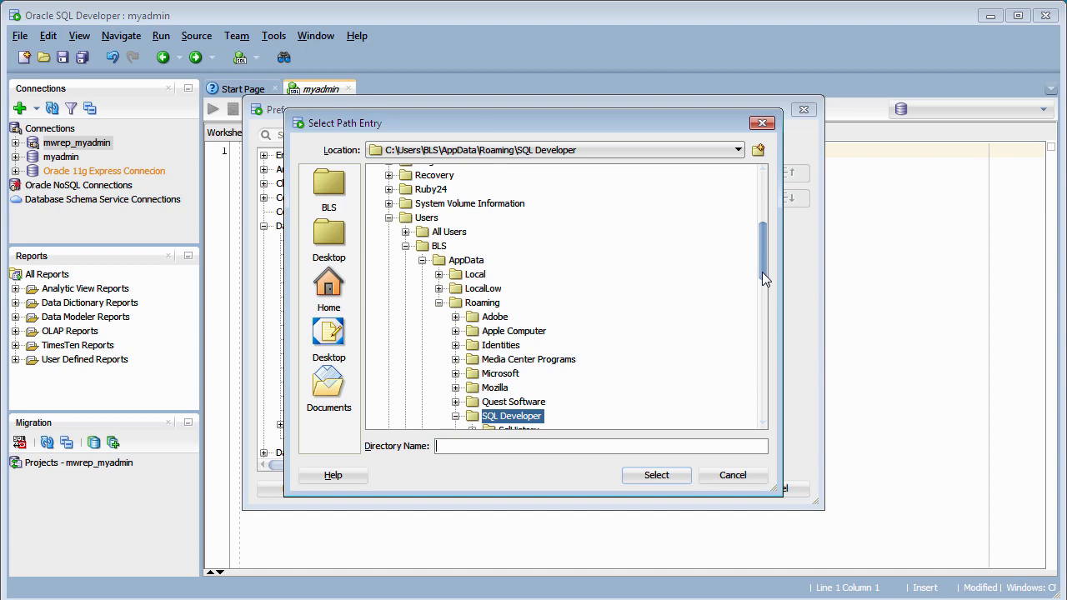
pyautogui.moveTo(761, 272); pyautogui.dragTo(766, 359)
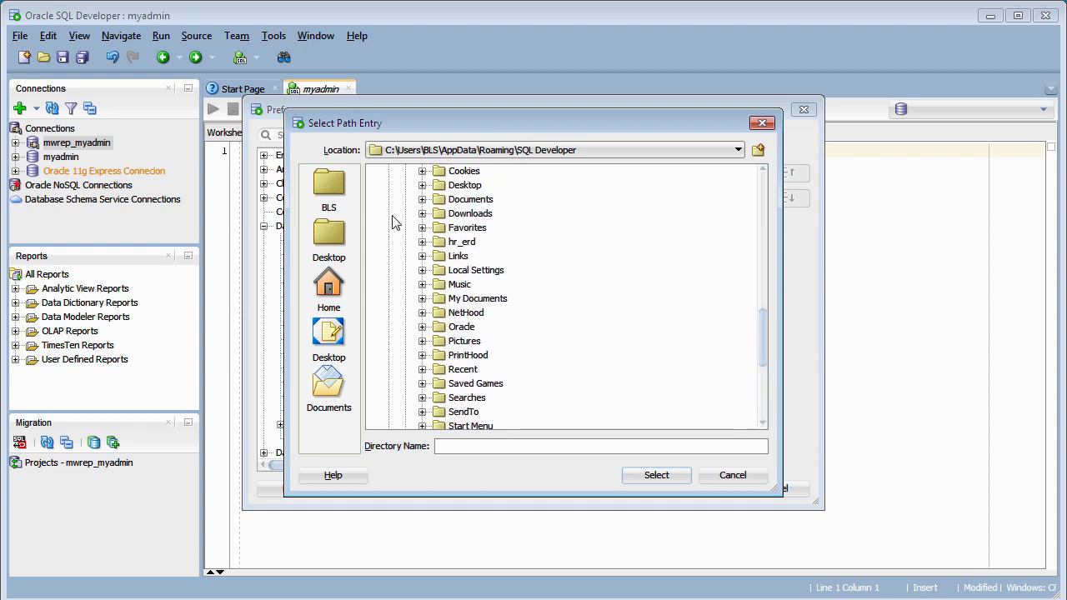
pyautogui.click(421, 214)
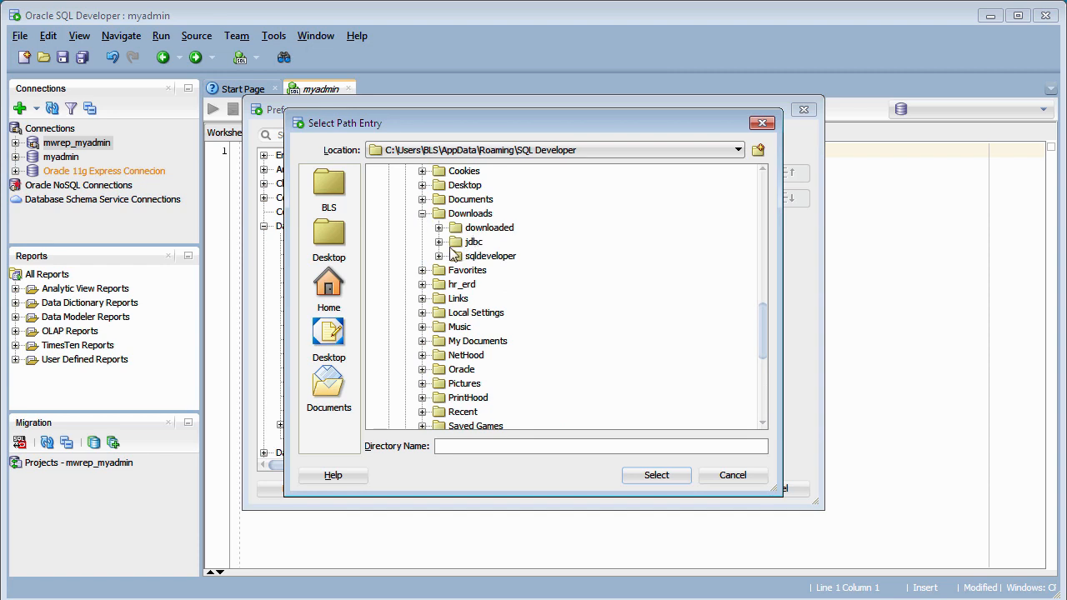
pyautogui.click(439, 242)
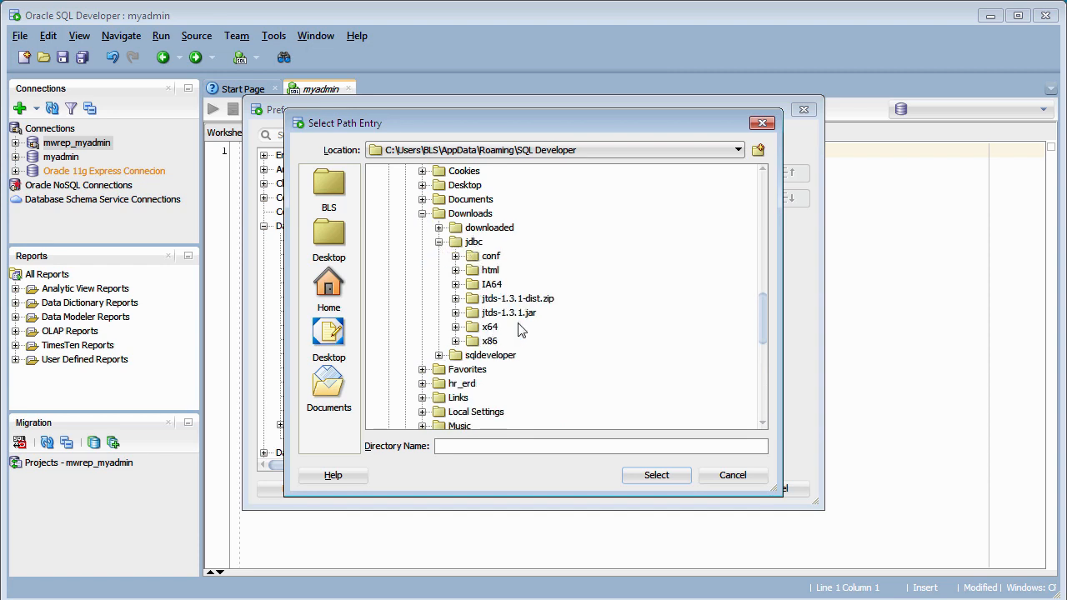
pyautogui.click(471, 314)
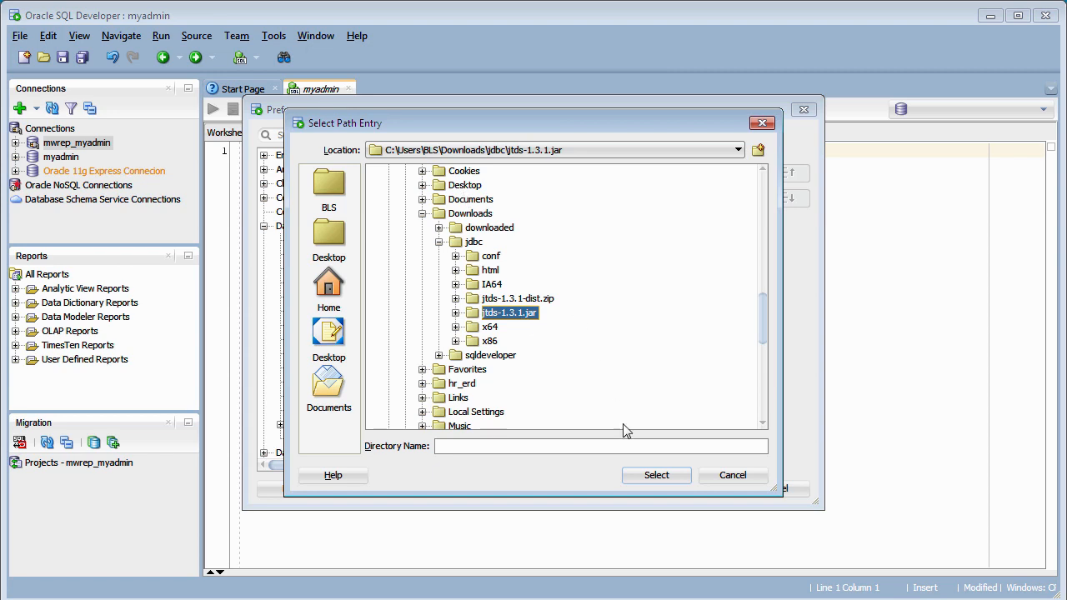
pyautogui.click(656, 475)
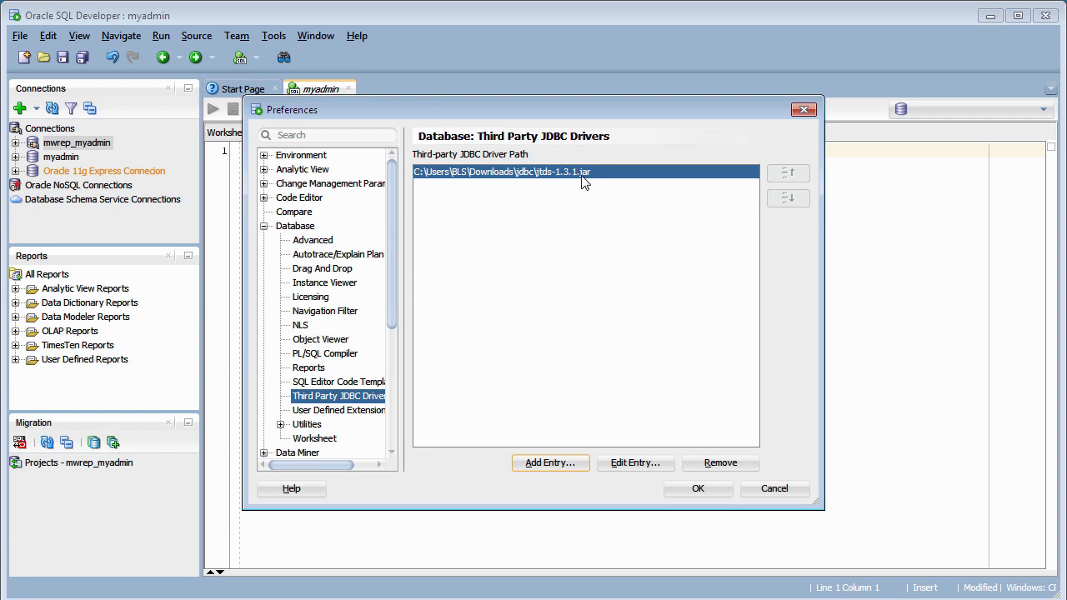
pyautogui.click(702, 489)
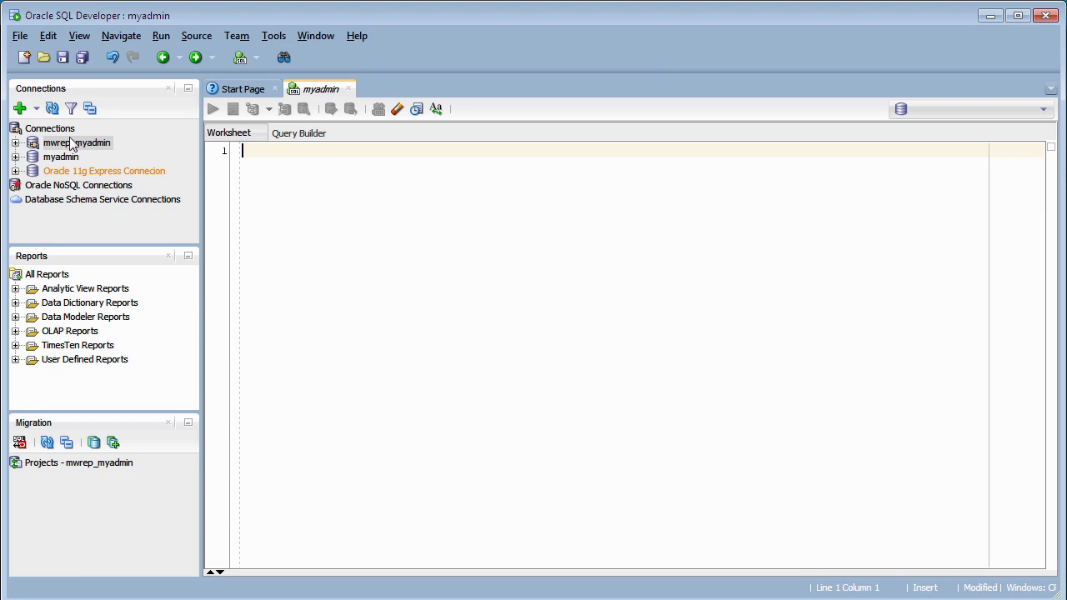
# - Open the dialog for creating a new database connection
pyautogui.click(20, 109)
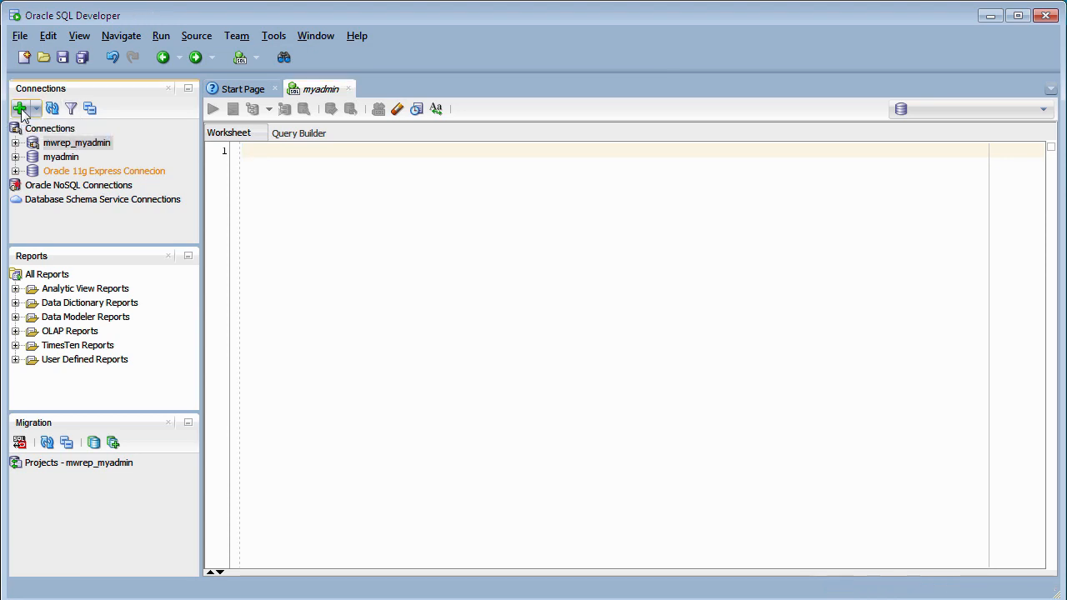